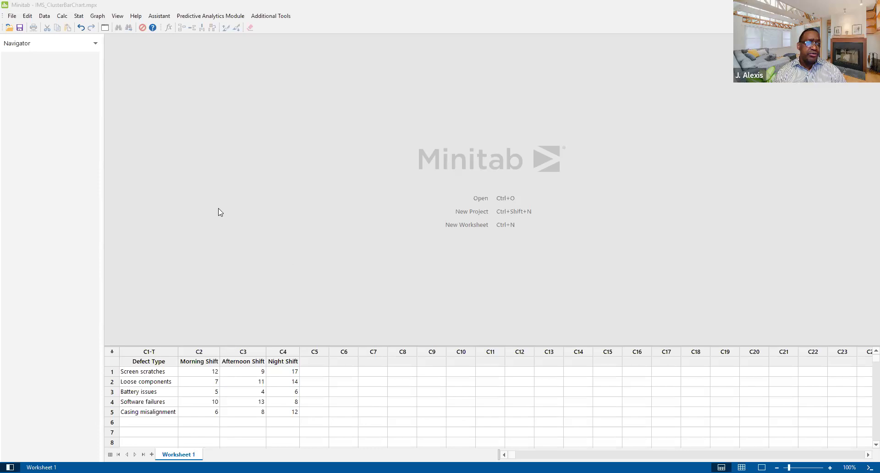
Step: Start Stack Columns and clear the existing entries for the columns to stack, the storage column and the subscripts column
click(44, 17)
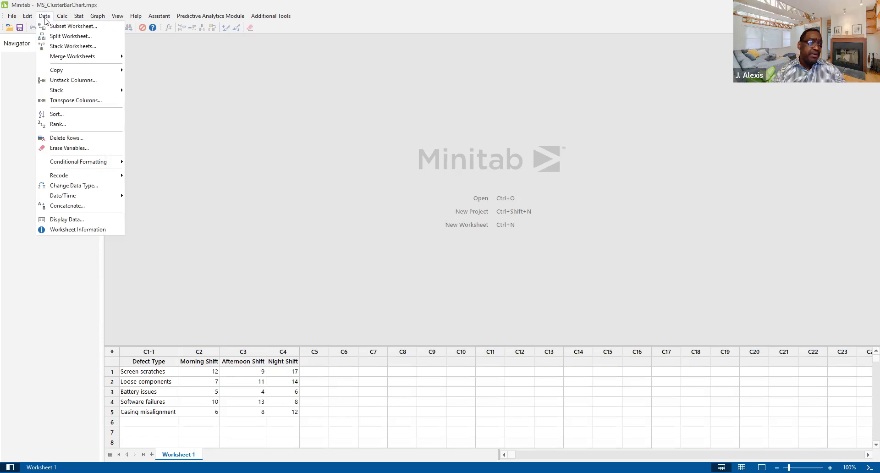
mouse_move(81, 91)
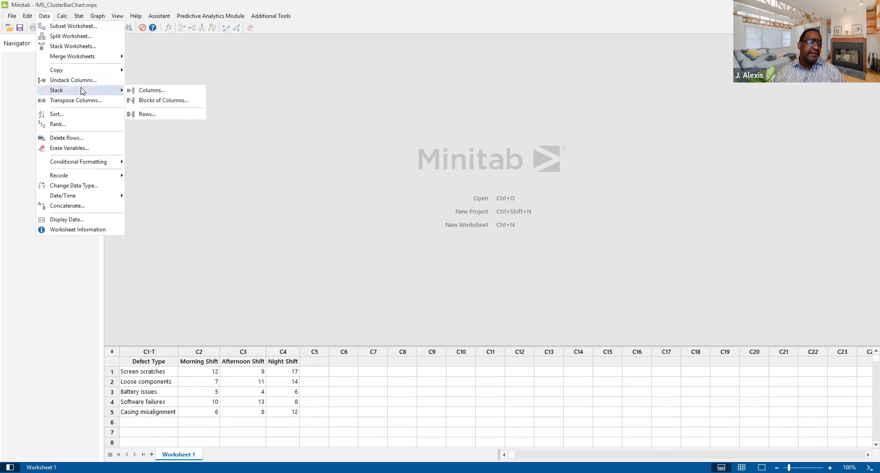
click(150, 91)
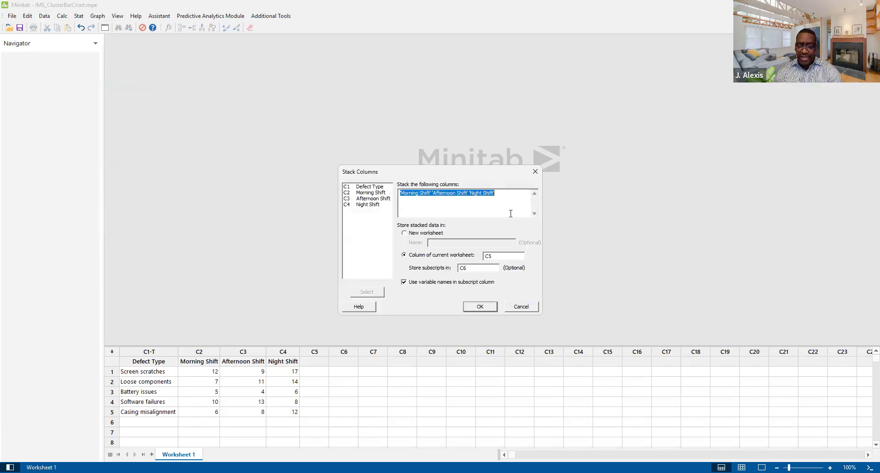
key(Delete)
key(Tab)
key(Delete)
drag(468, 268, 449, 268)
key(Delete)
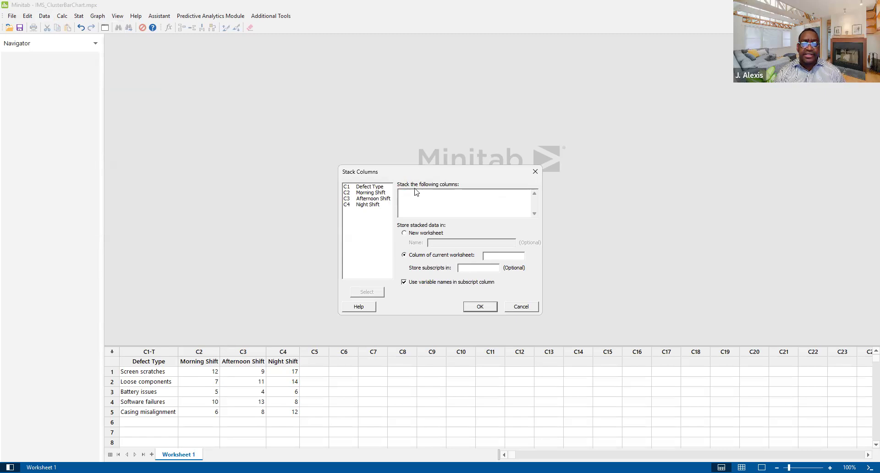
Step: Choose Morning Shift, Afternoon Shift and Night Shift as the columns to stack
click(370, 192)
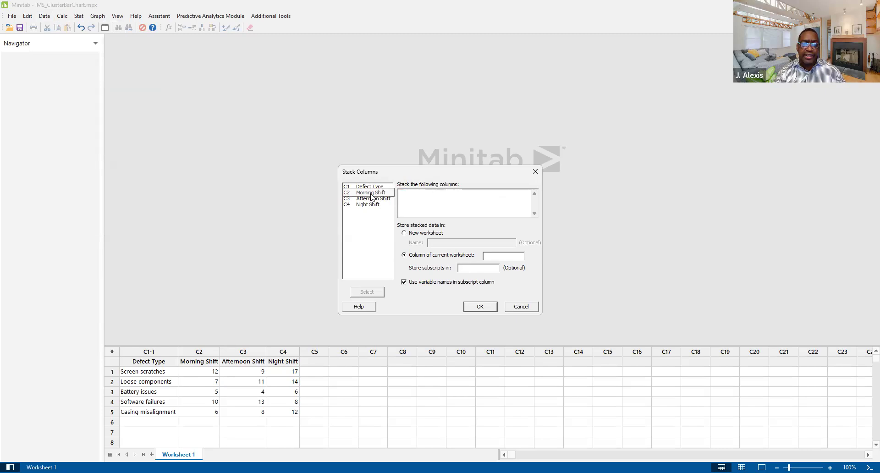
click(367, 292)
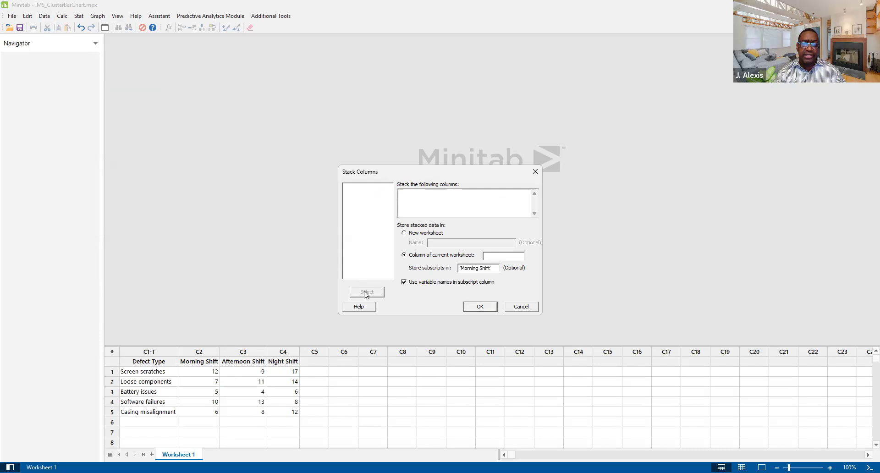
click(406, 198)
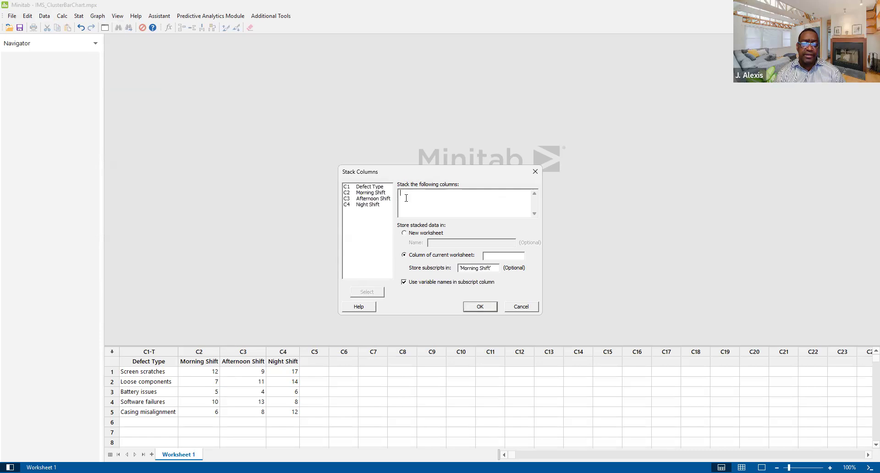
click(379, 195)
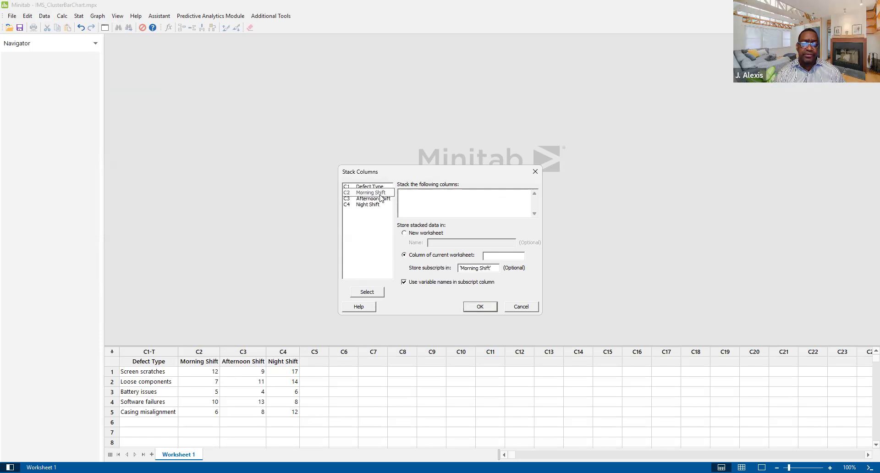
click(369, 292)
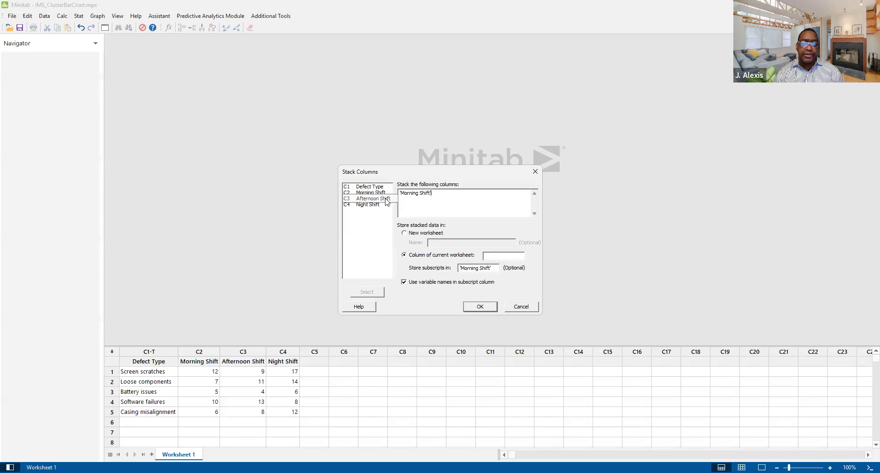
click(386, 200)
click(373, 292)
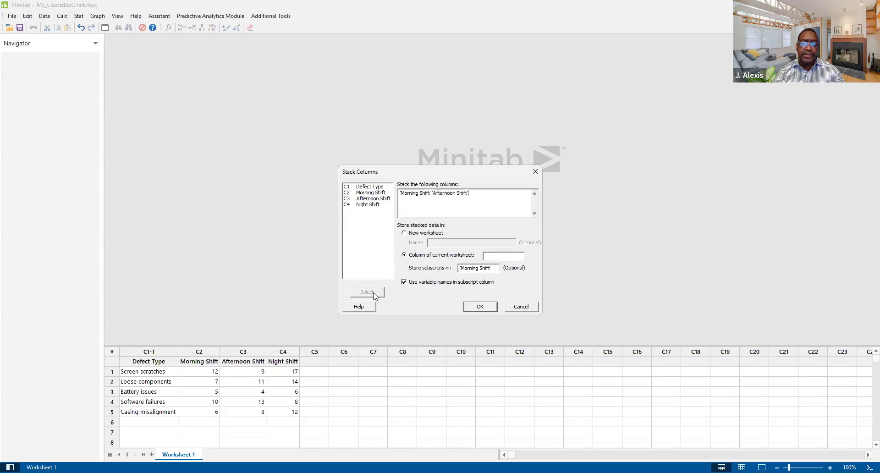
click(372, 205)
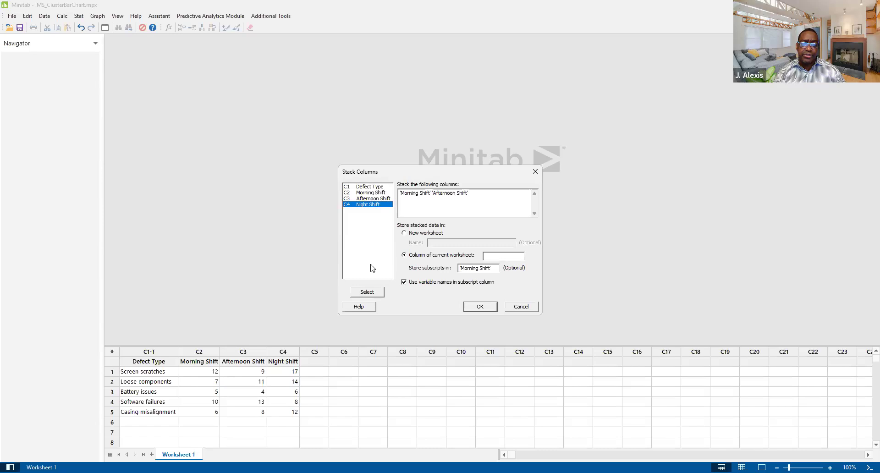
click(370, 292)
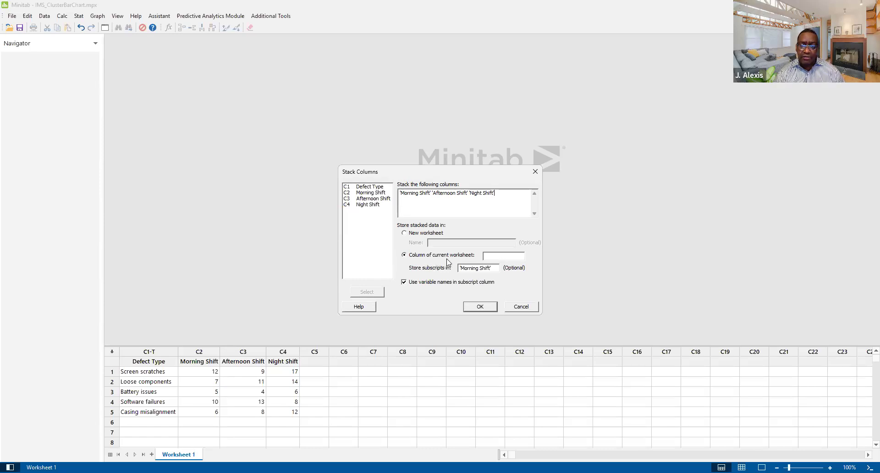
Step: Stack the columns into C5 of the current worksheet, with the subscripts stored in C6
click(493, 256)
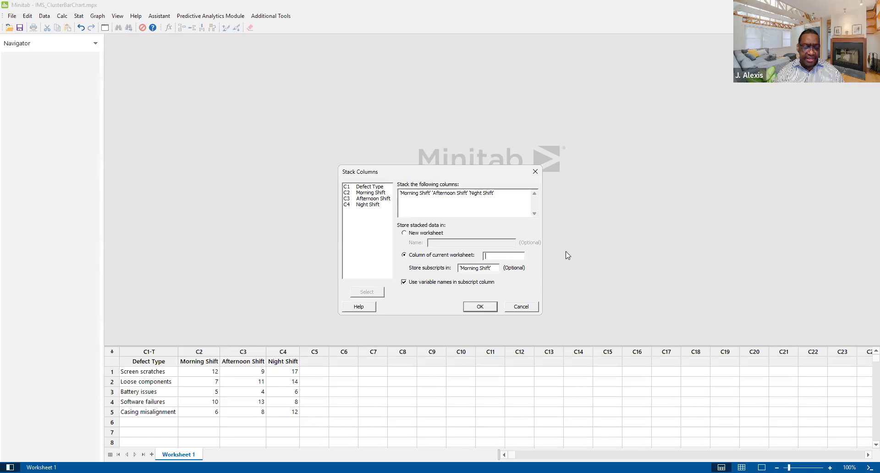
text(5)
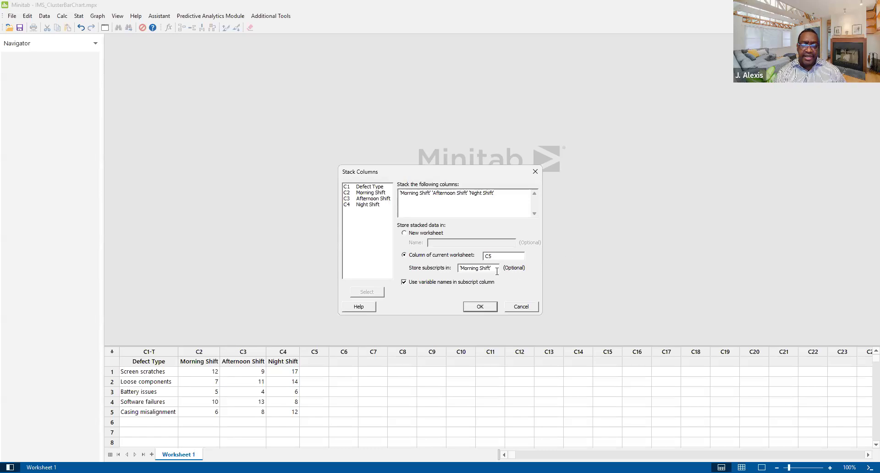
drag(495, 270, 458, 277)
key(Delete)
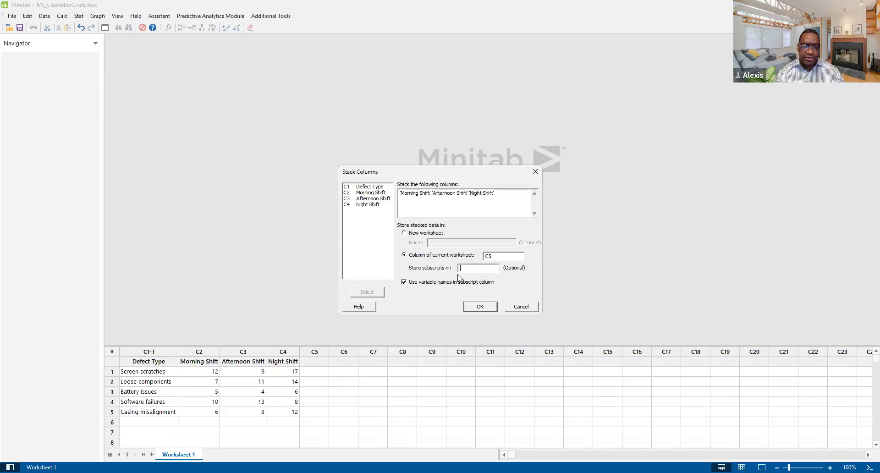
text(C)
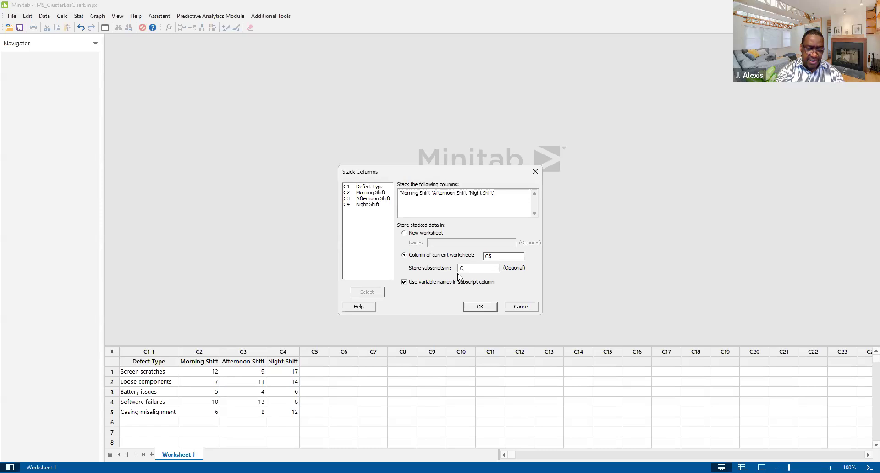
text(6)
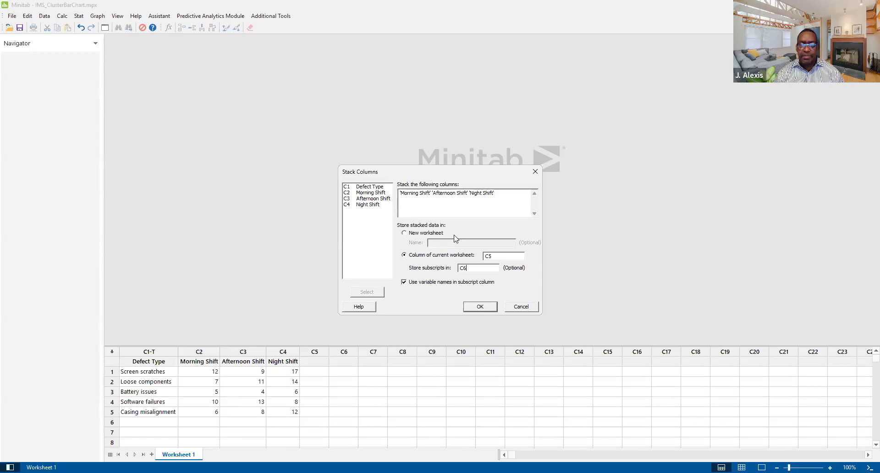
click(480, 309)
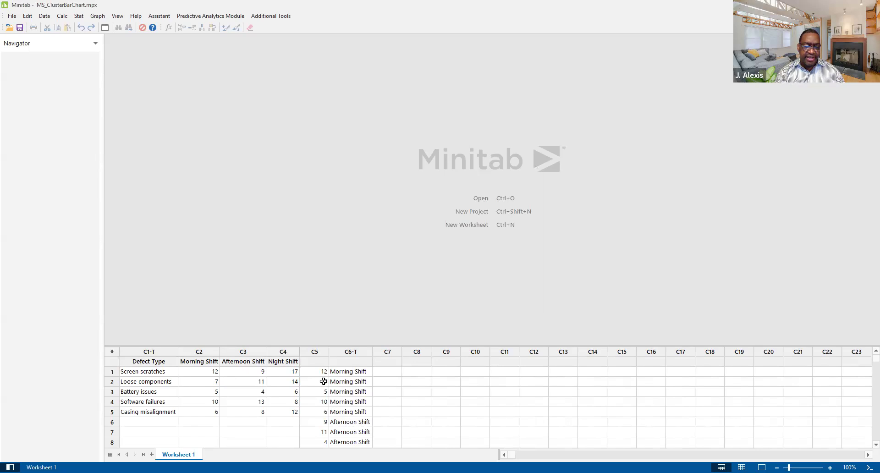
Step: Name column C5 "Count" and column C6 "Shift"
scroll(323, 381, down, 1)
scroll(324, 382, up, 1)
click(317, 361)
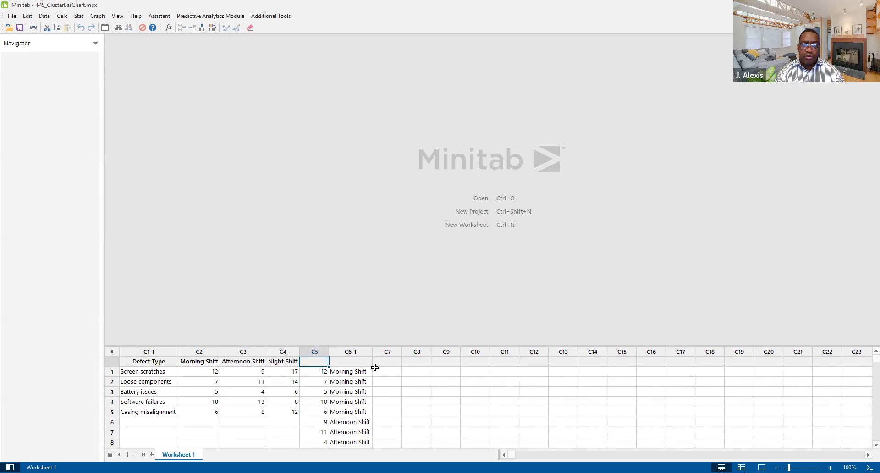
text(Count)
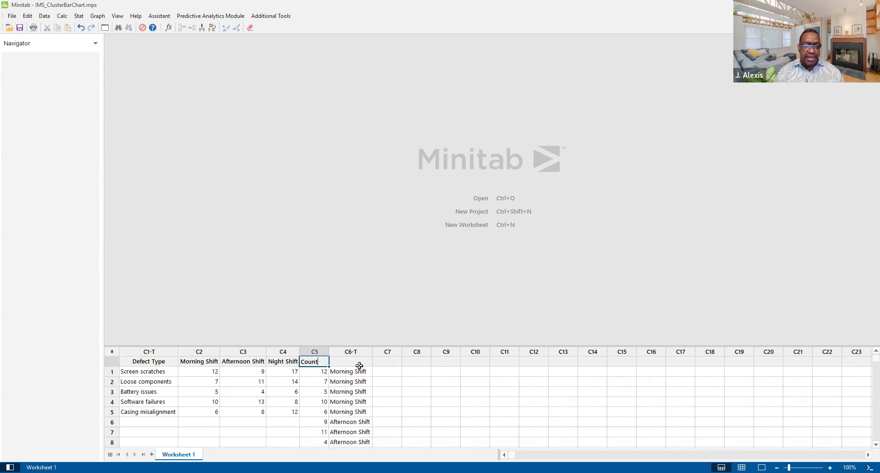
click(359, 364)
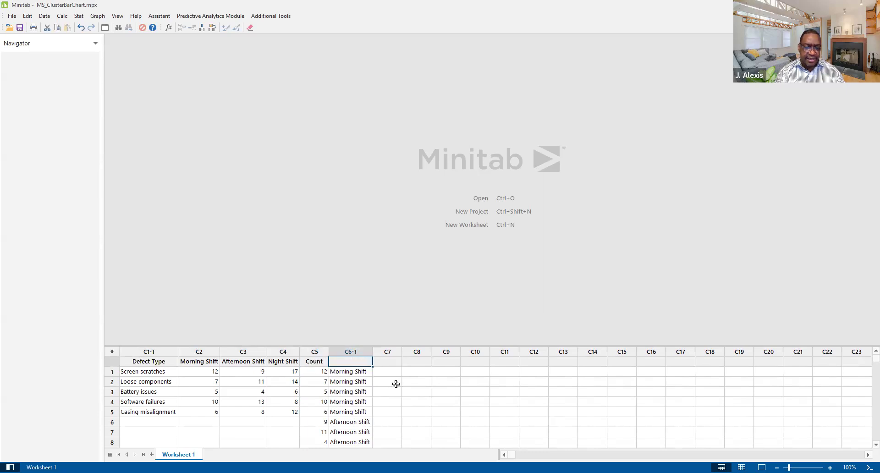
text(Shift)
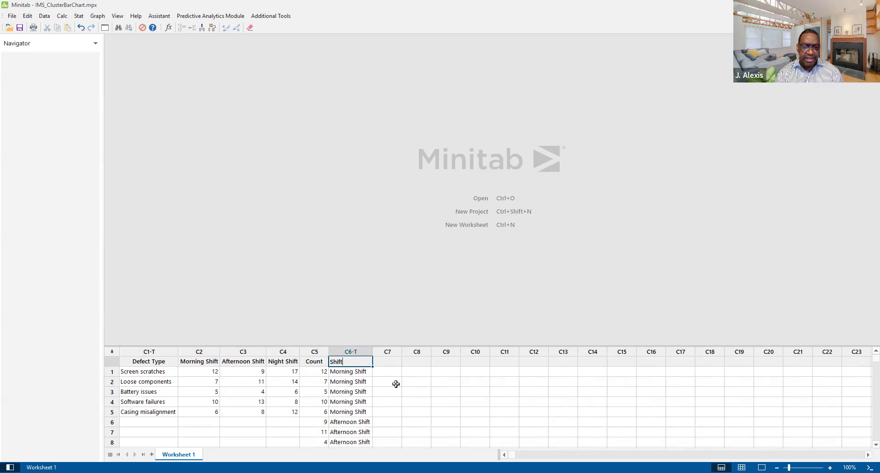
click(387, 362)
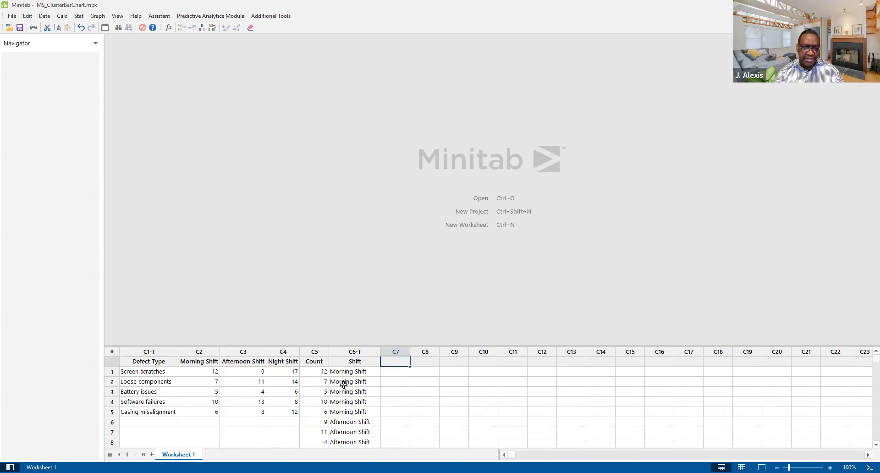
Step: Fill C7 with patterned text values of the five defect types, listing each value 1 time and the sequence 3 times
scroll(350, 386, down, 1)
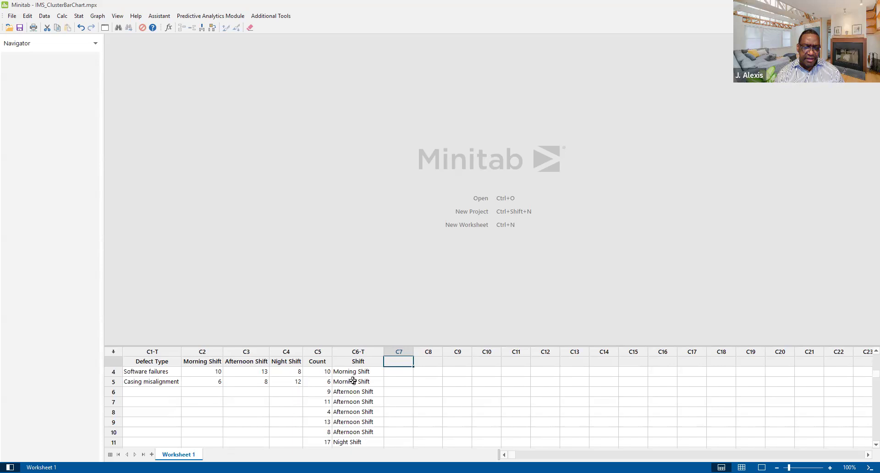
scroll(356, 377, down, 3)
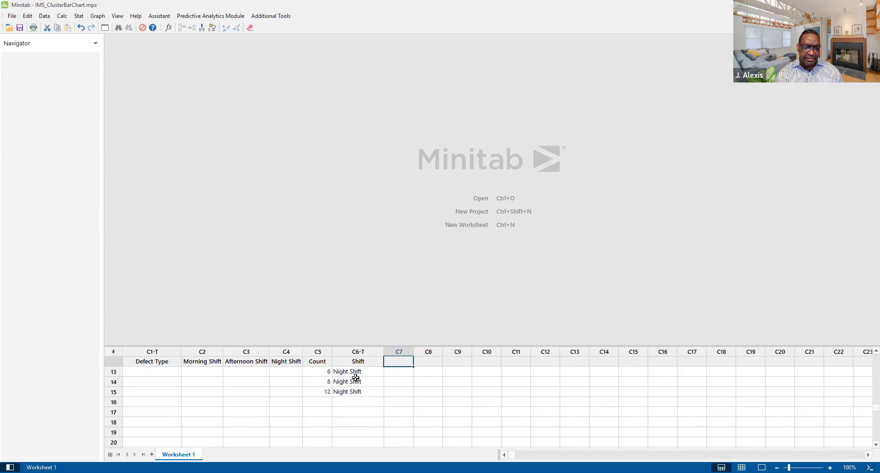
scroll(349, 388, up, 4)
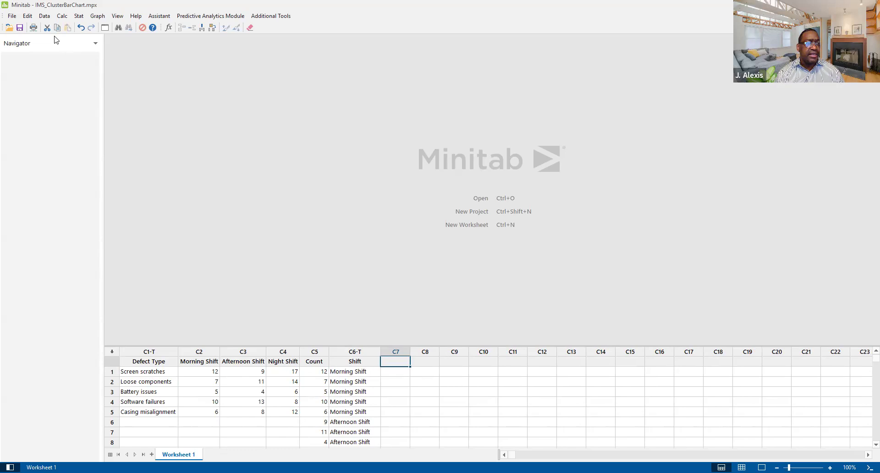
click(61, 17)
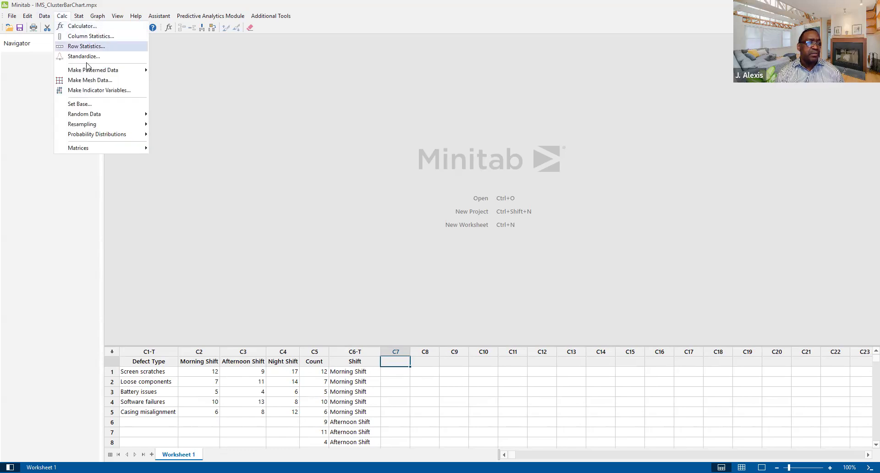
mouse_move(103, 72)
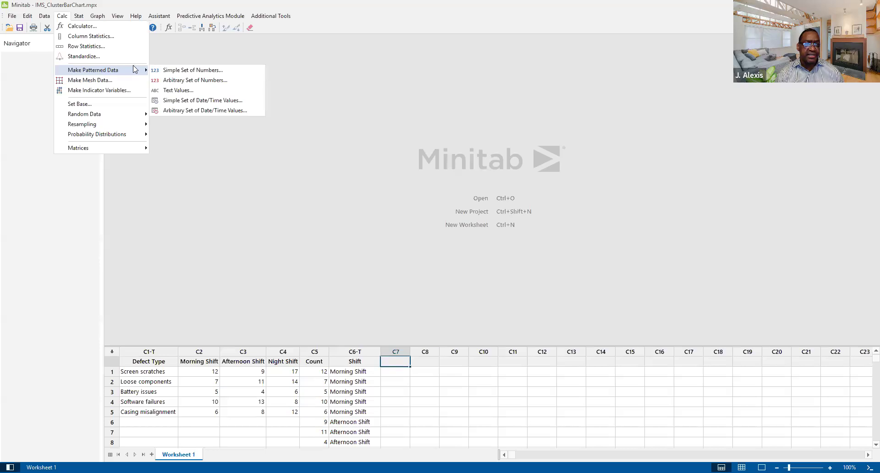
click(184, 91)
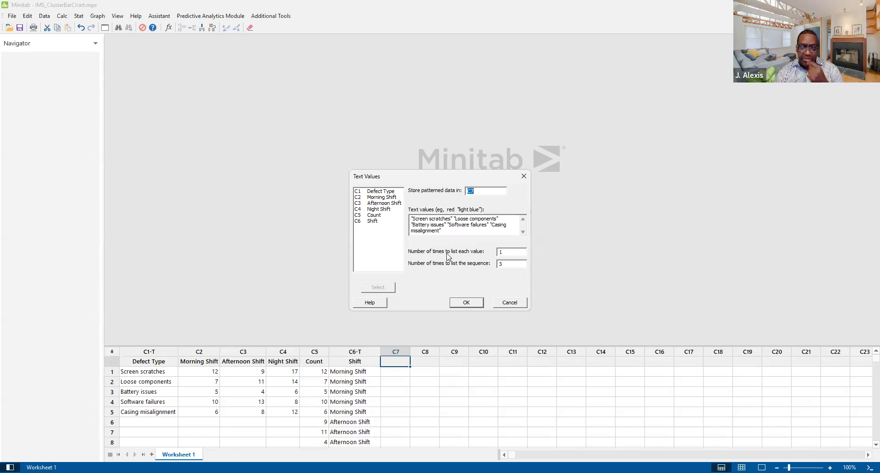
click(502, 252)
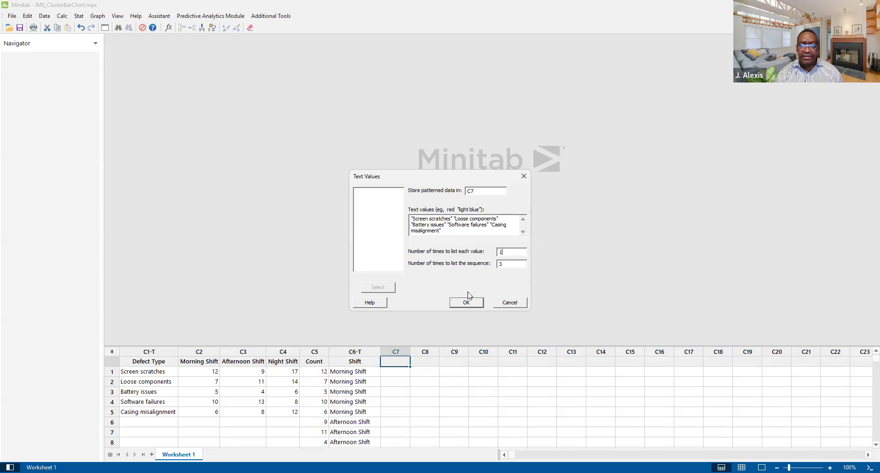
click(466, 303)
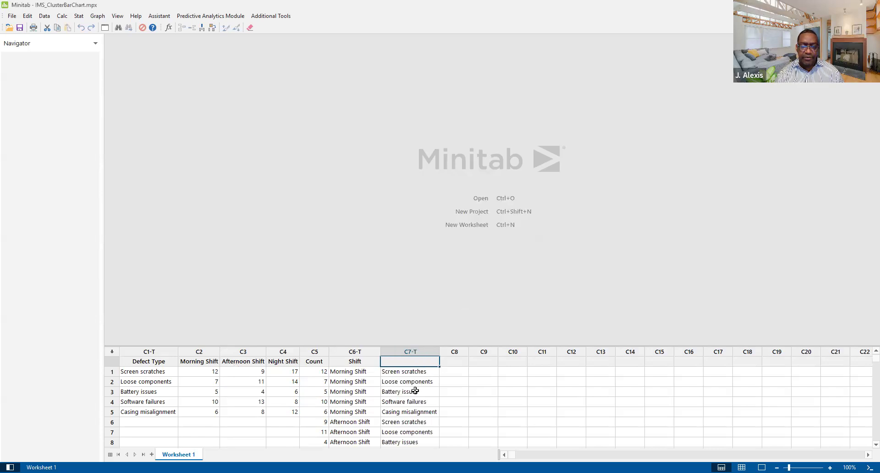
Step: Name column C7 "DefectType"
text(Data)
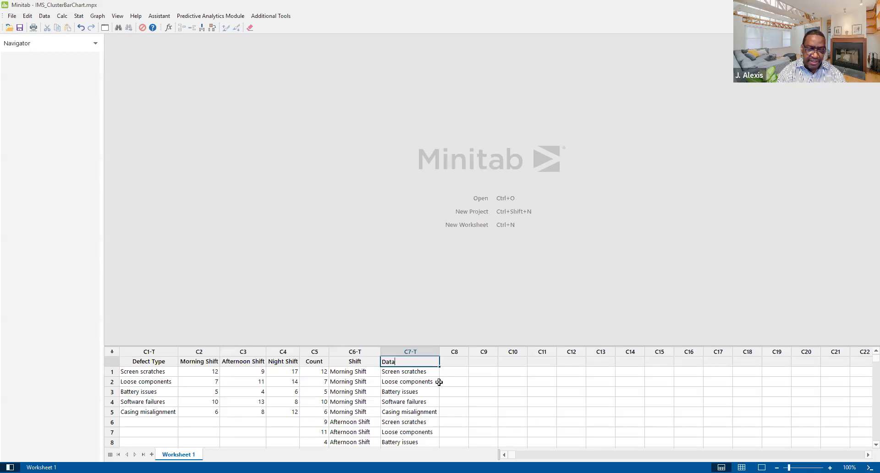
key(BackSpace)
key(BackSpace)
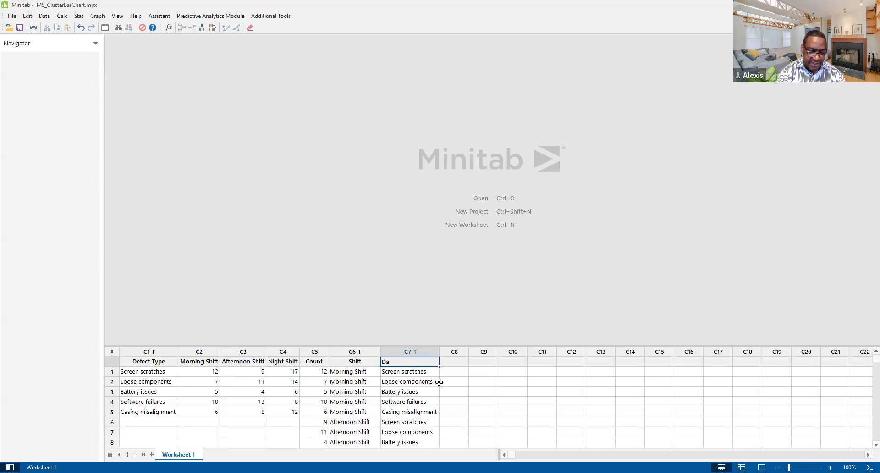
text(efect)
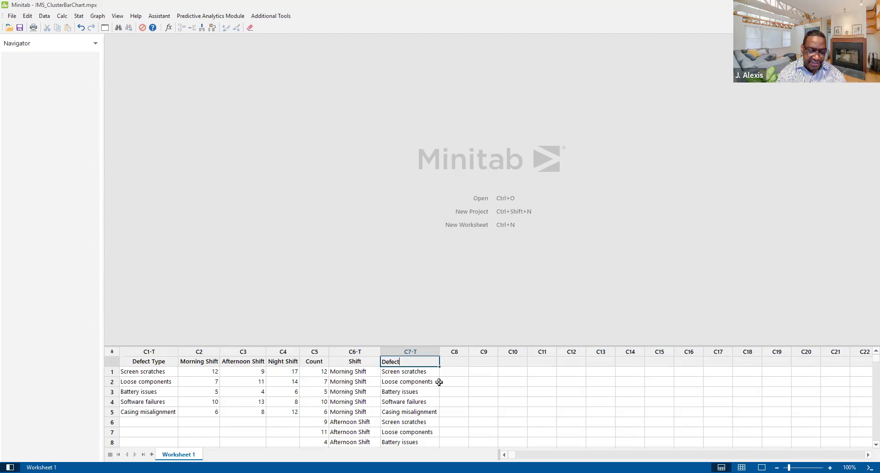
text(Type)
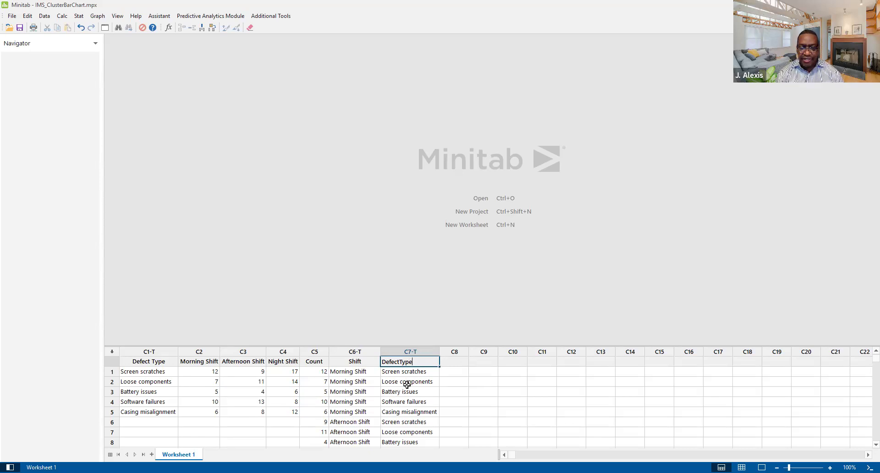
Step: Finish naming column C7 "DefectType" and look over the stacked rows in columns C5 to C7
click(418, 375)
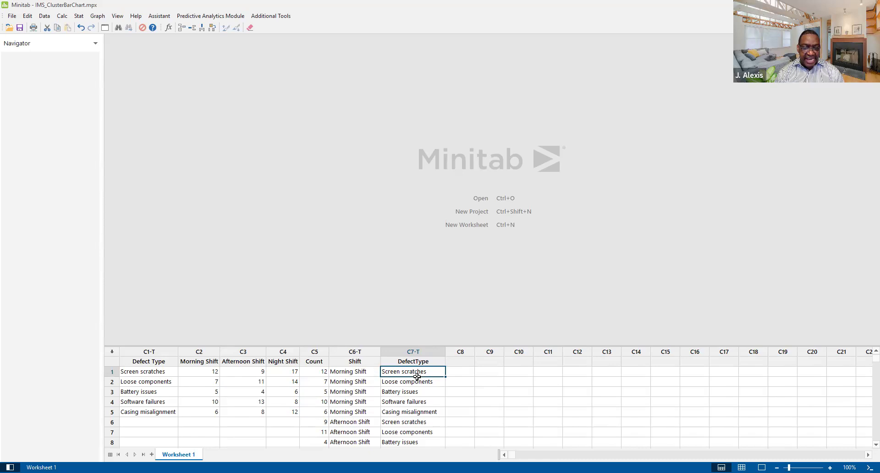
scroll(412, 388, down, 3)
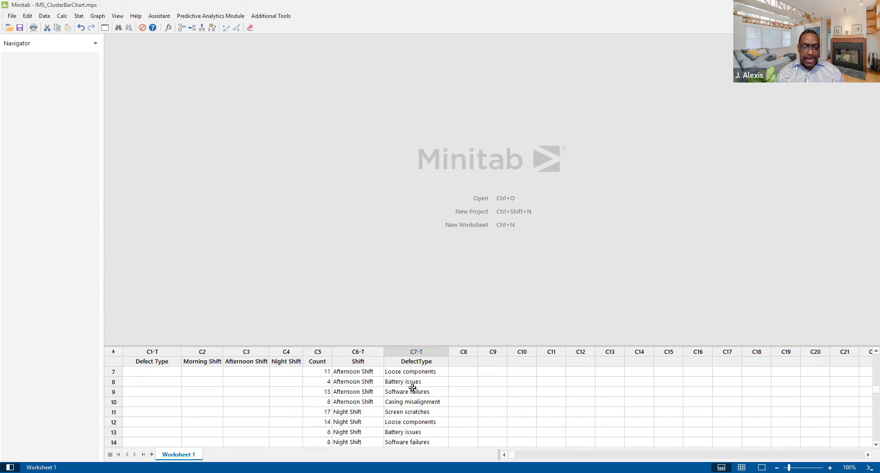
scroll(413, 387, up, 3)
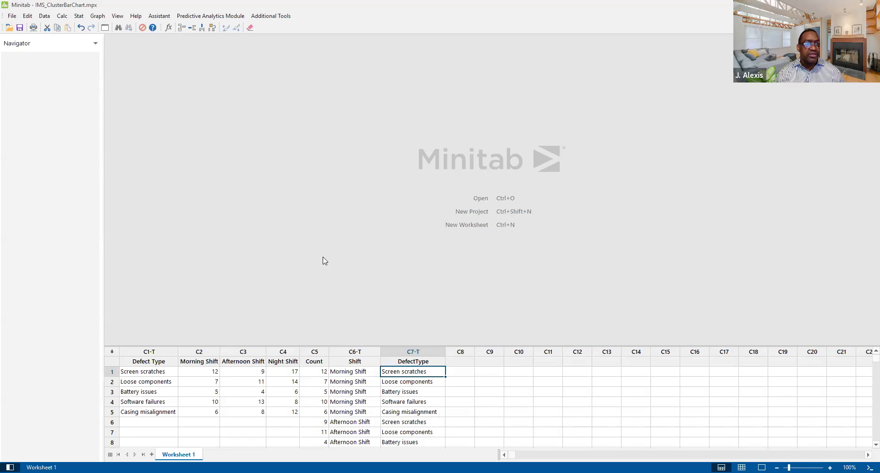
Step: Start a cluster bar chart whose bars represent values from a table, arranged as one column of values
click(97, 16)
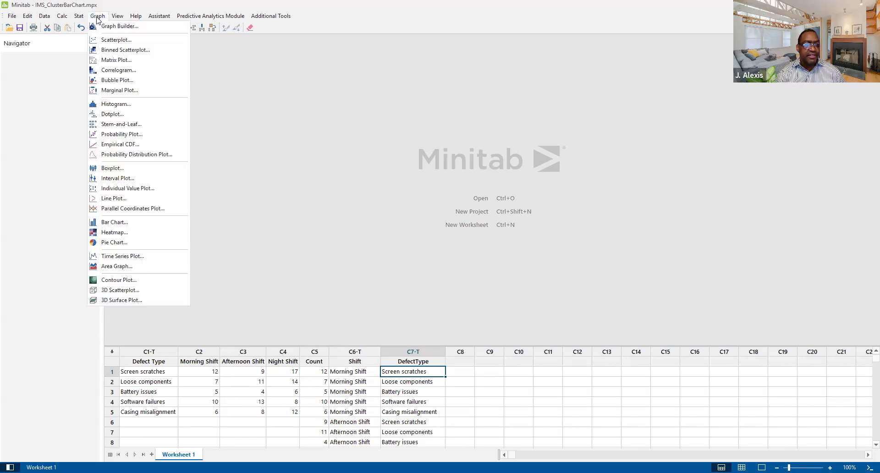
click(115, 223)
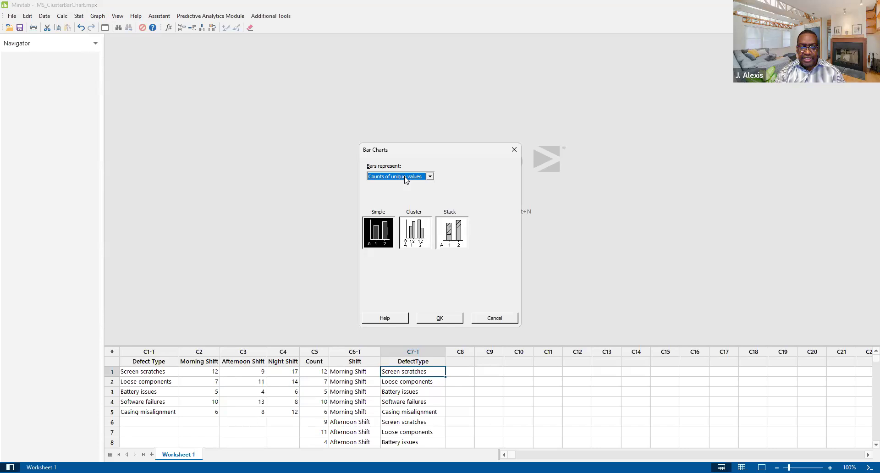
click(422, 178)
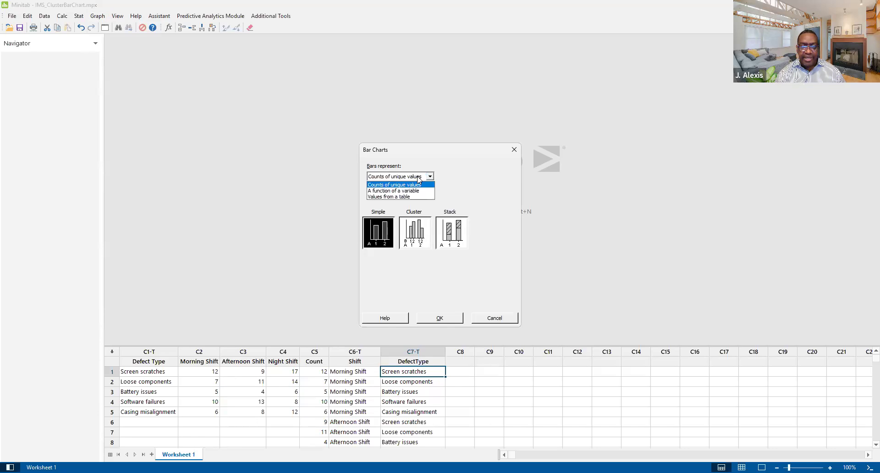
click(407, 197)
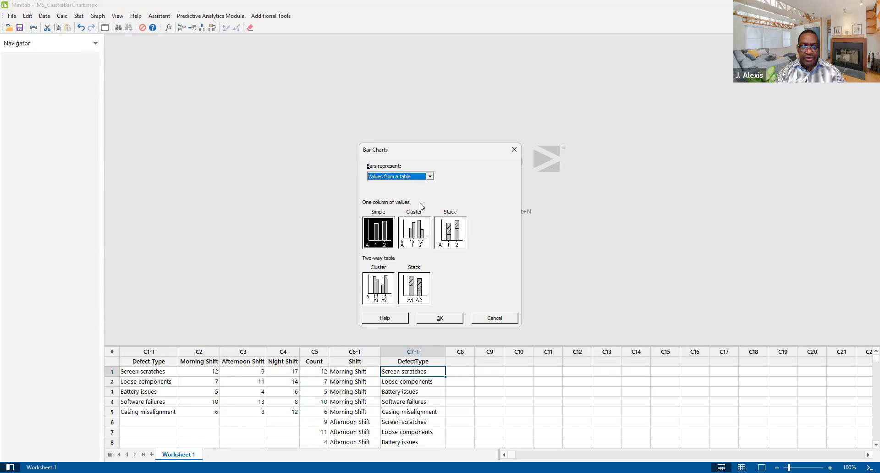
click(418, 236)
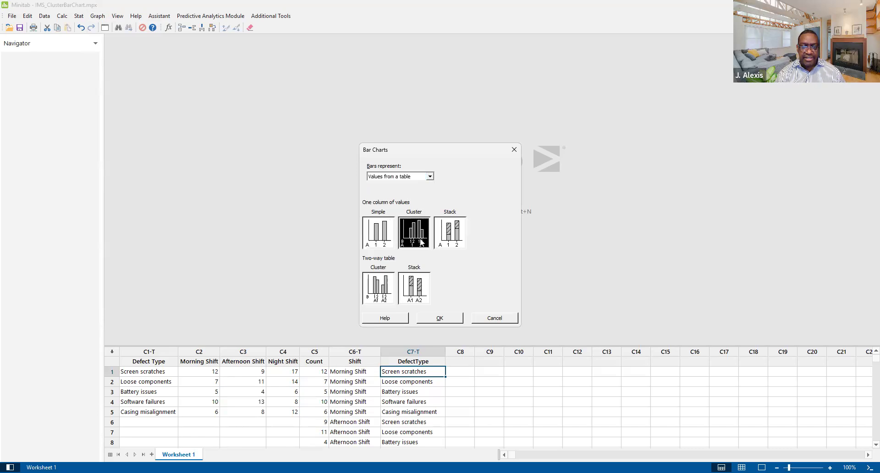
click(443, 320)
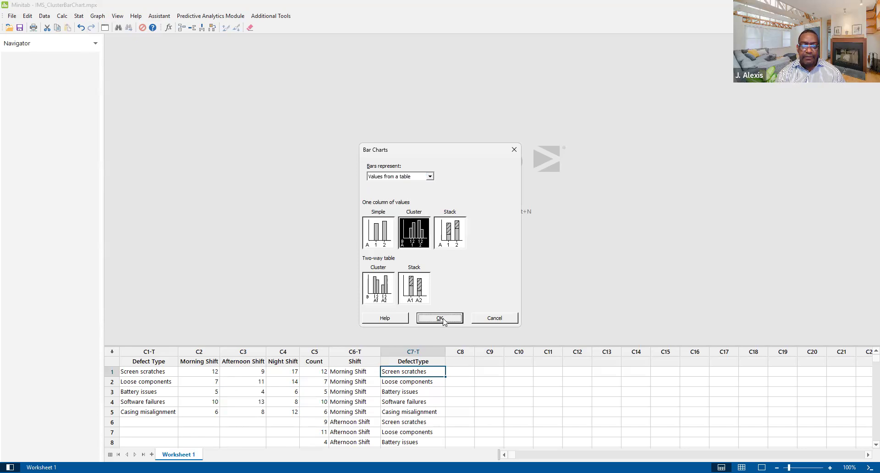
Step: Use Count as the graph variable and DefectType, then Shift, as the categorical grouping variables, outermost first
click(420, 190)
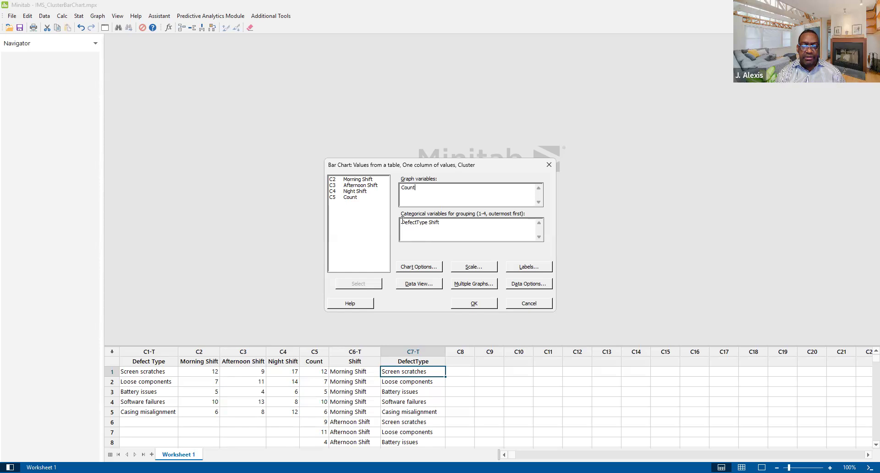
drag(402, 221, 427, 224)
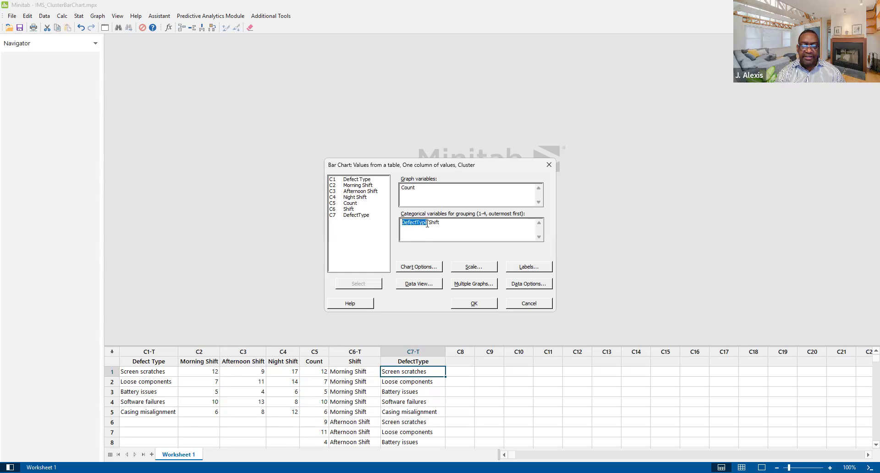
click(443, 222)
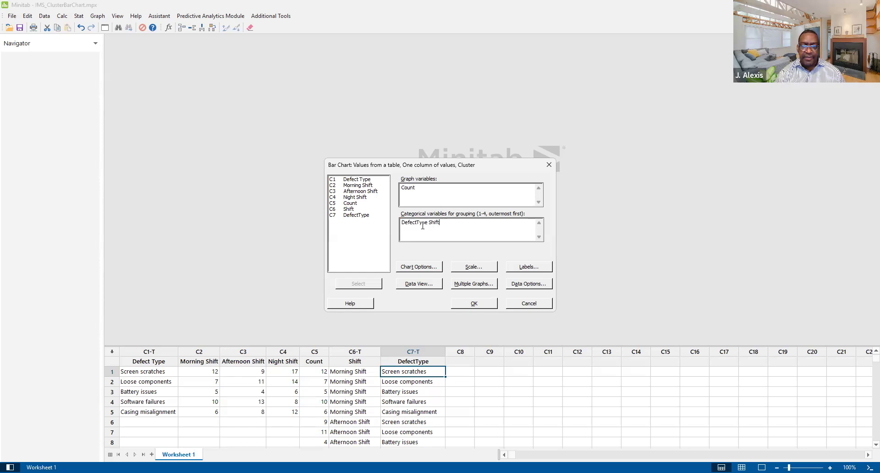
Step: Review the chart options, scale and multiple-graph settings, keeping separate panels and the same Y scale, and generate the cluster bar chart
click(429, 269)
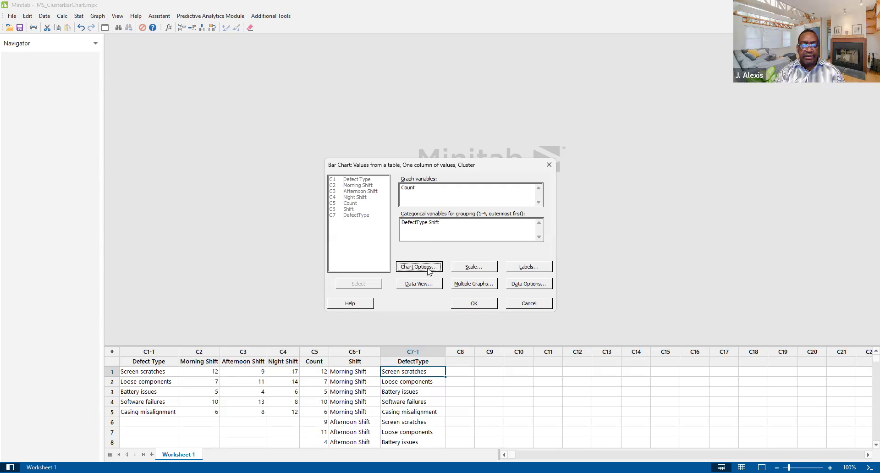
click(460, 315)
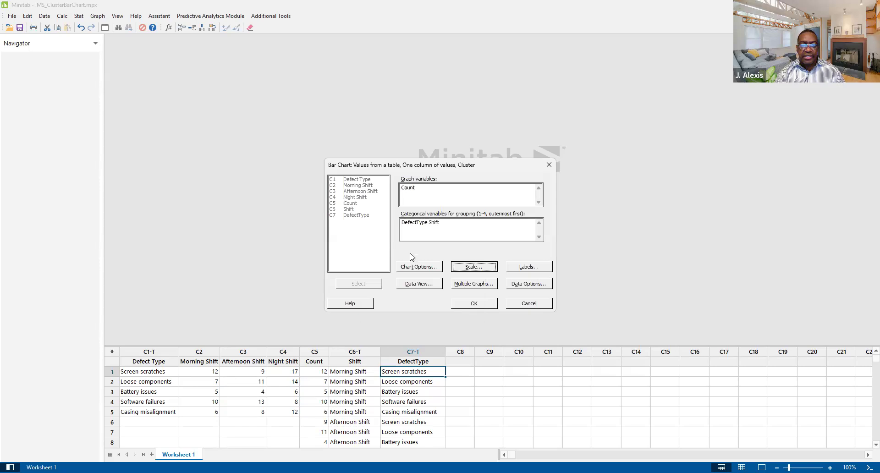
click(462, 267)
click(455, 313)
click(478, 287)
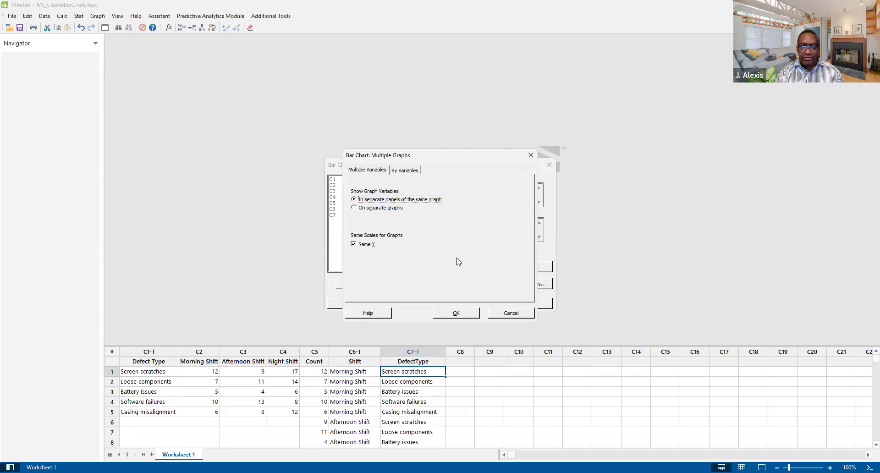
click(470, 317)
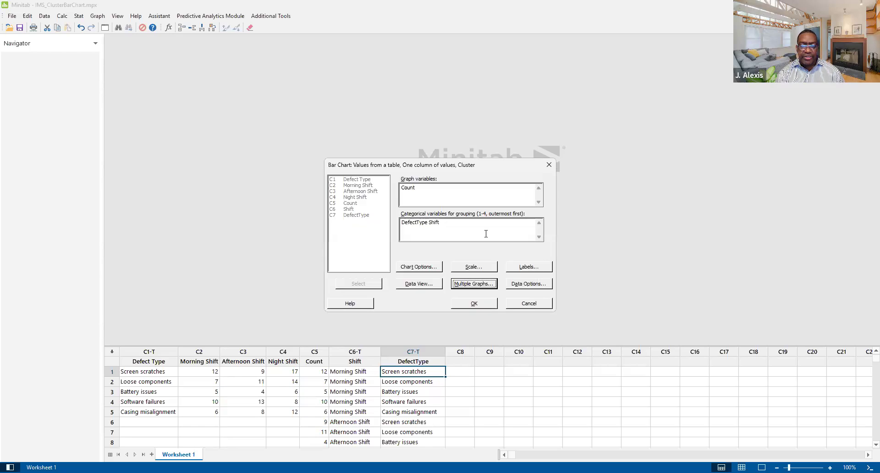
click(483, 303)
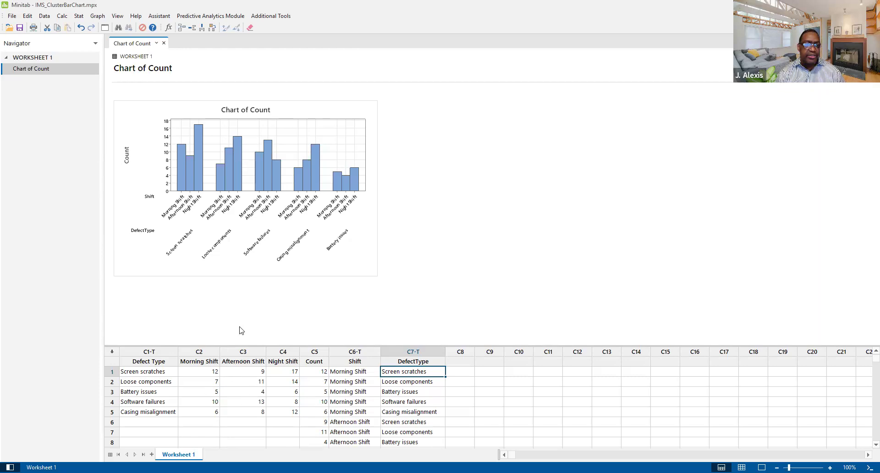
Step: Give only the Morning Shift bar of Screen scratches a custom fill with a gold background color and apply the graph edit
mouse_move(257, 167)
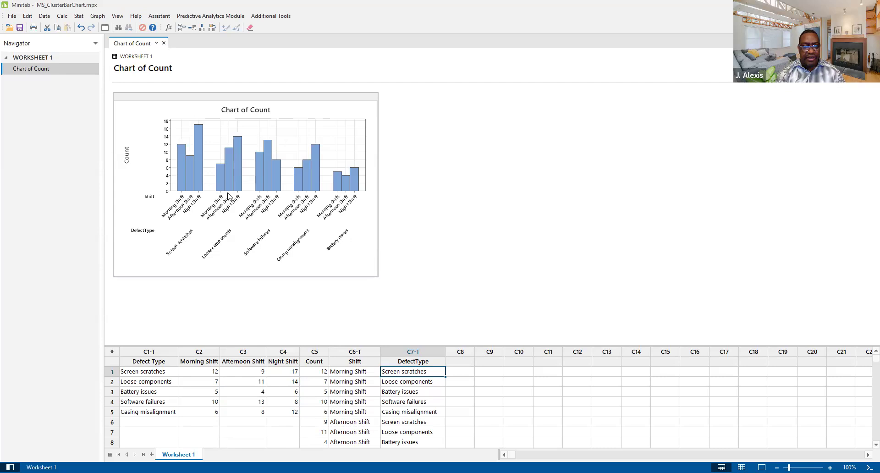
click(227, 172)
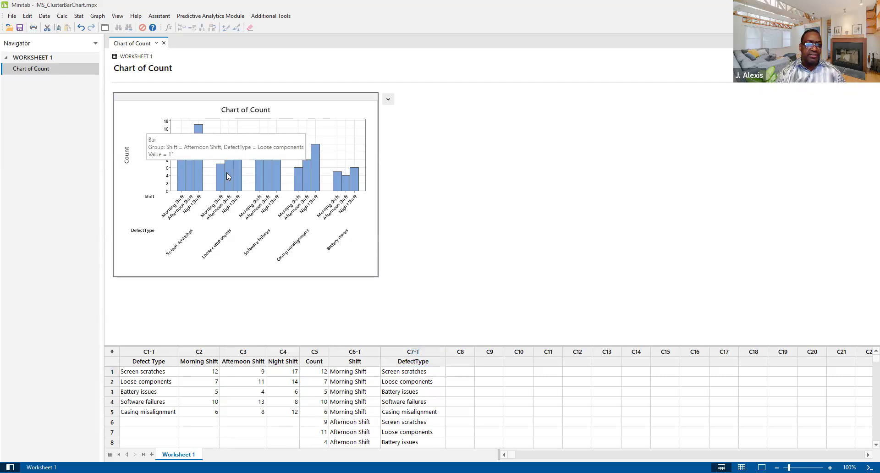
double_click(227, 172)
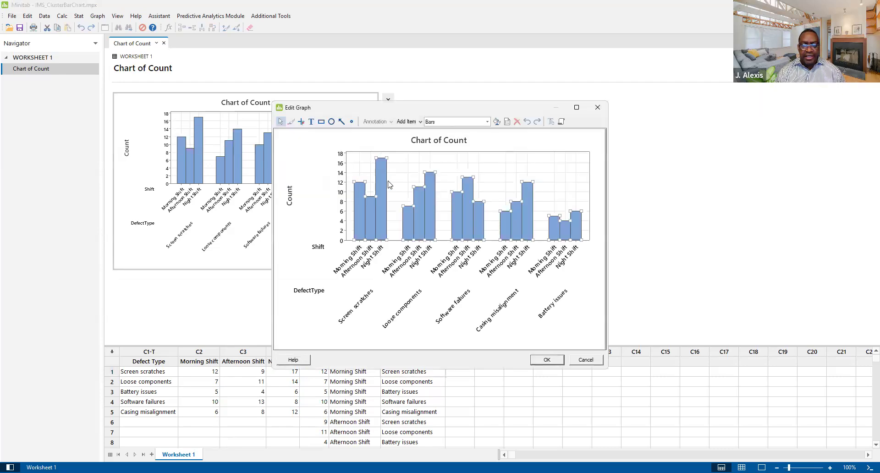
click(359, 203)
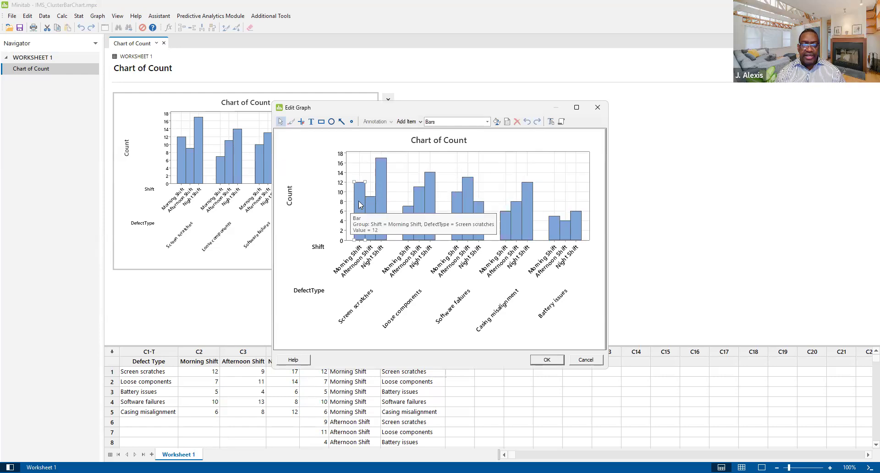
double_click(358, 201)
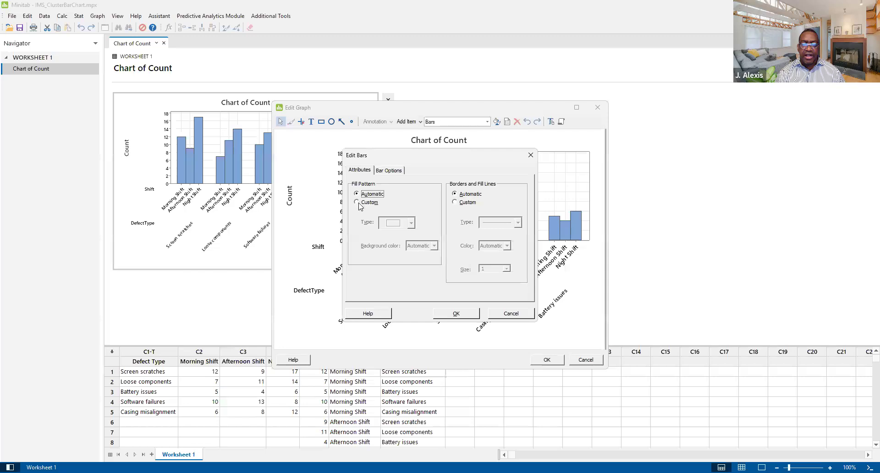
click(357, 202)
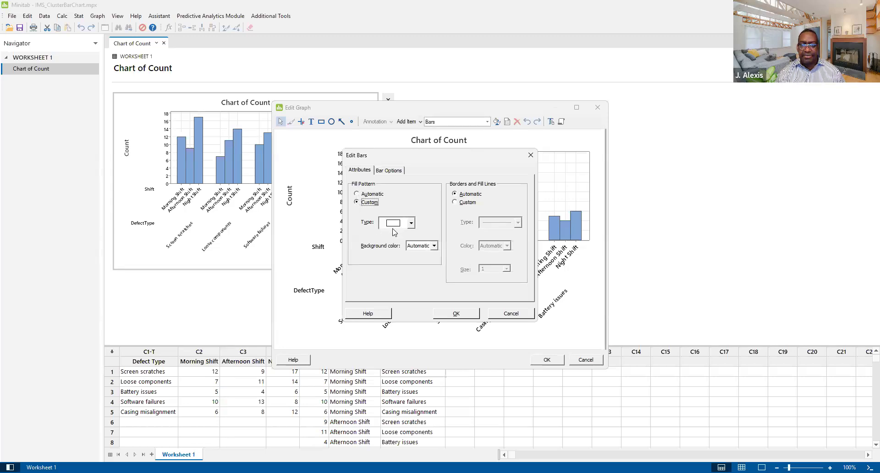
click(411, 223)
click(397, 252)
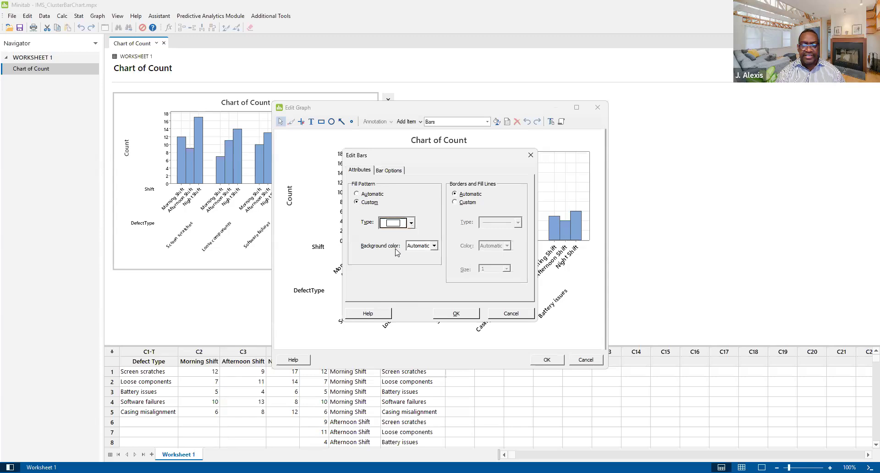
click(434, 246)
click(427, 304)
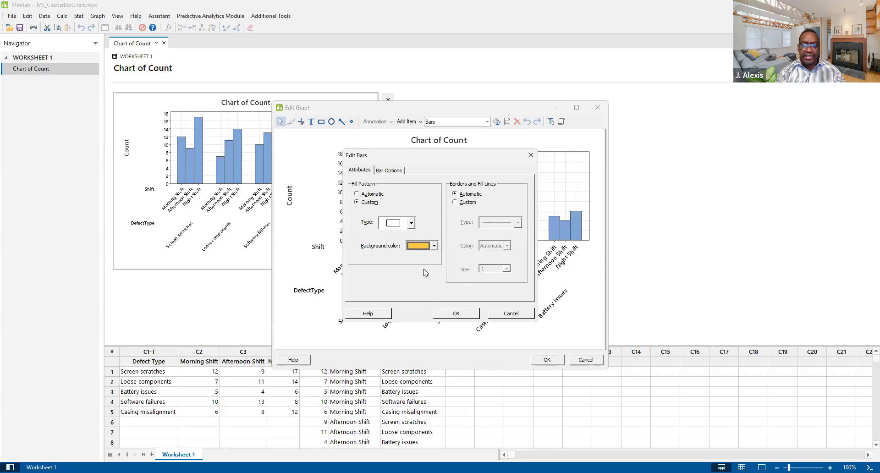
click(457, 314)
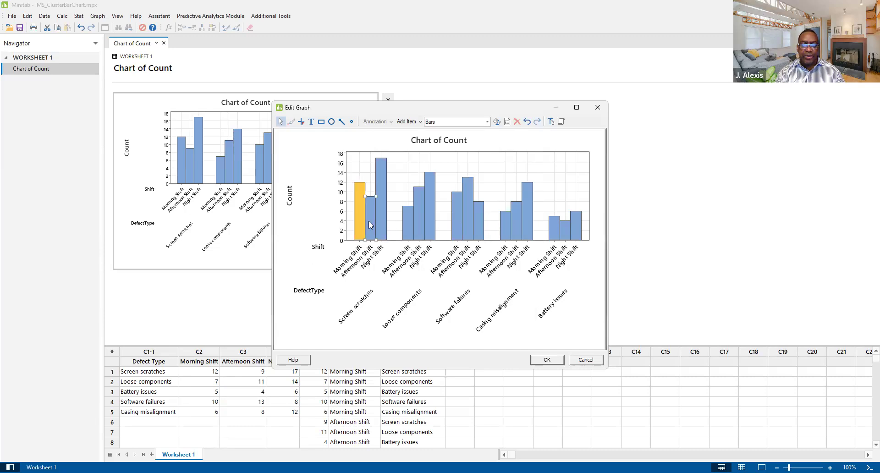
click(547, 360)
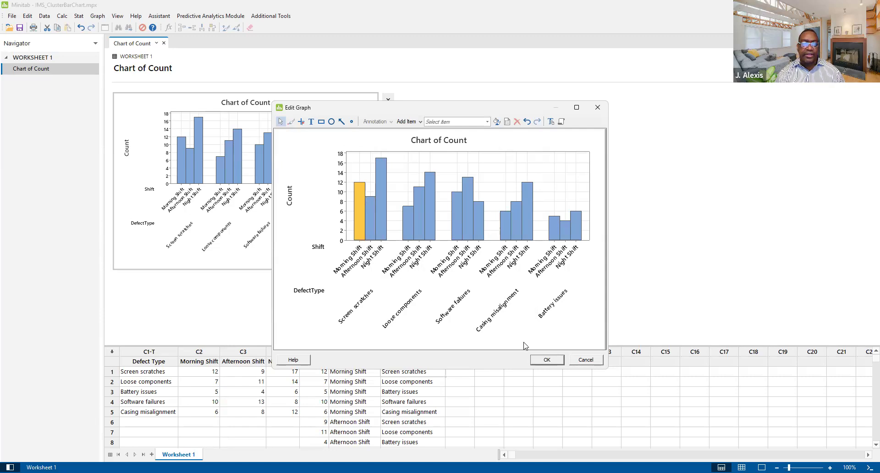